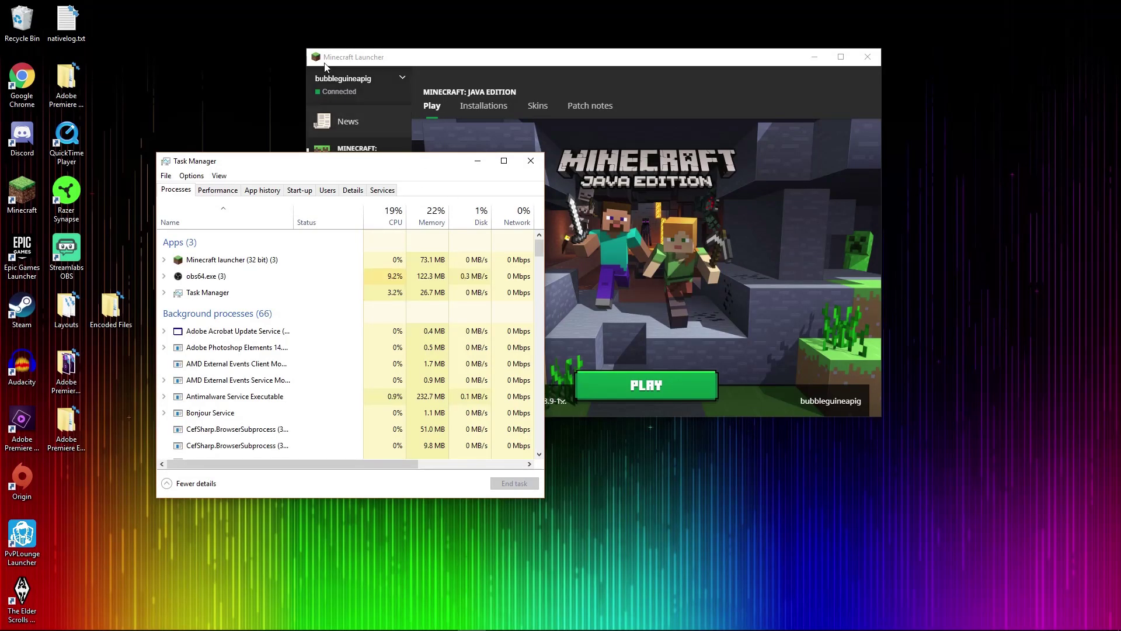
Show Task Manager's Performance memory page, listing 16.0 GB of installed RAM.
click(187, 483)
click(184, 350)
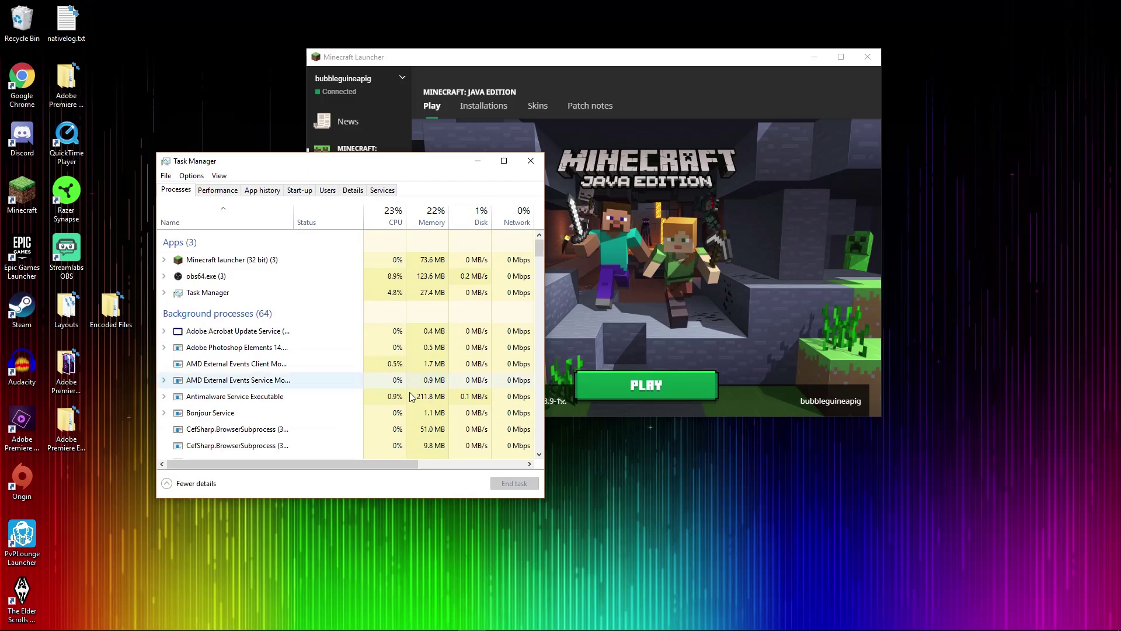
click(229, 192)
click(238, 254)
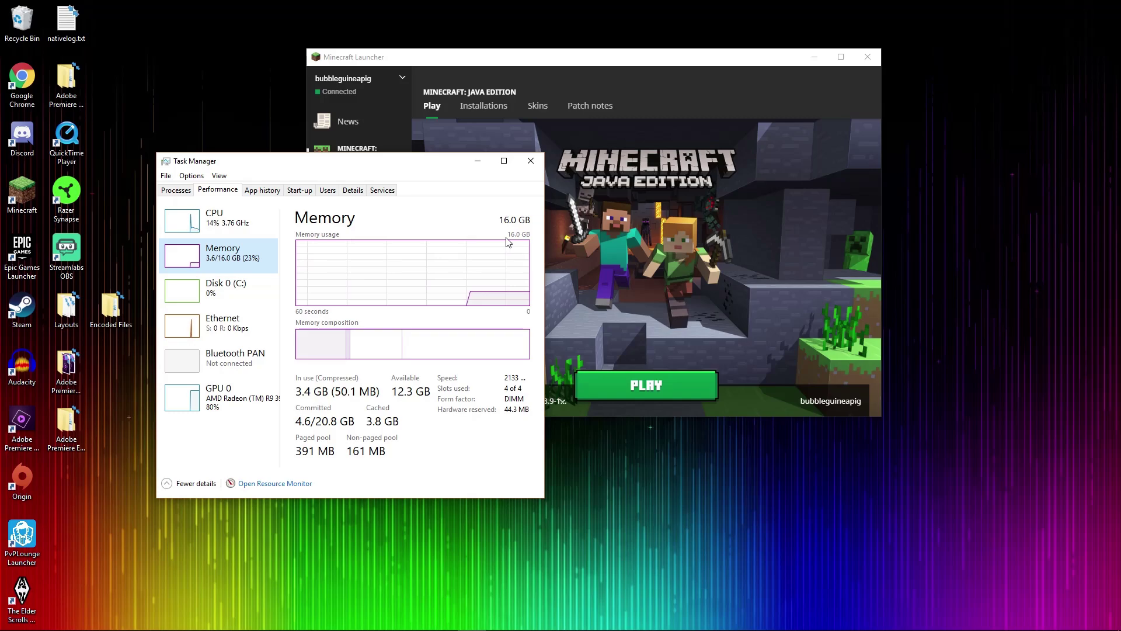
Close Task Manager with Alt+F4 to return to the launcher's Forge 1.8.9 play page.
key(alt+F4)
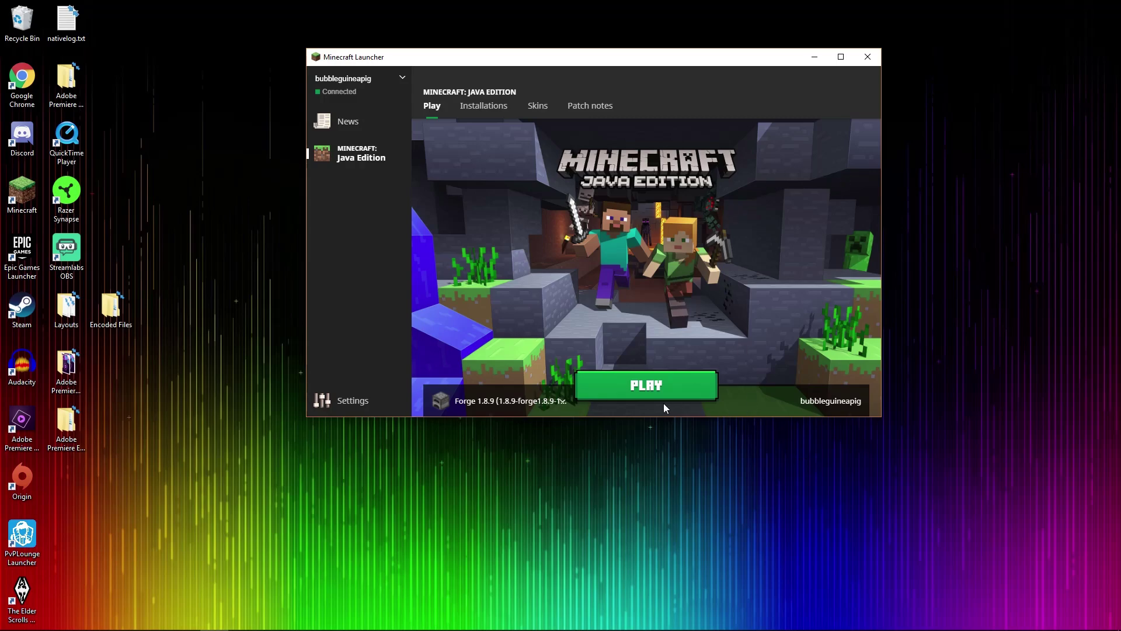
Open the Edit installation dialog for the Forge 1.8.9 profile from the Installations list.
click(473, 105)
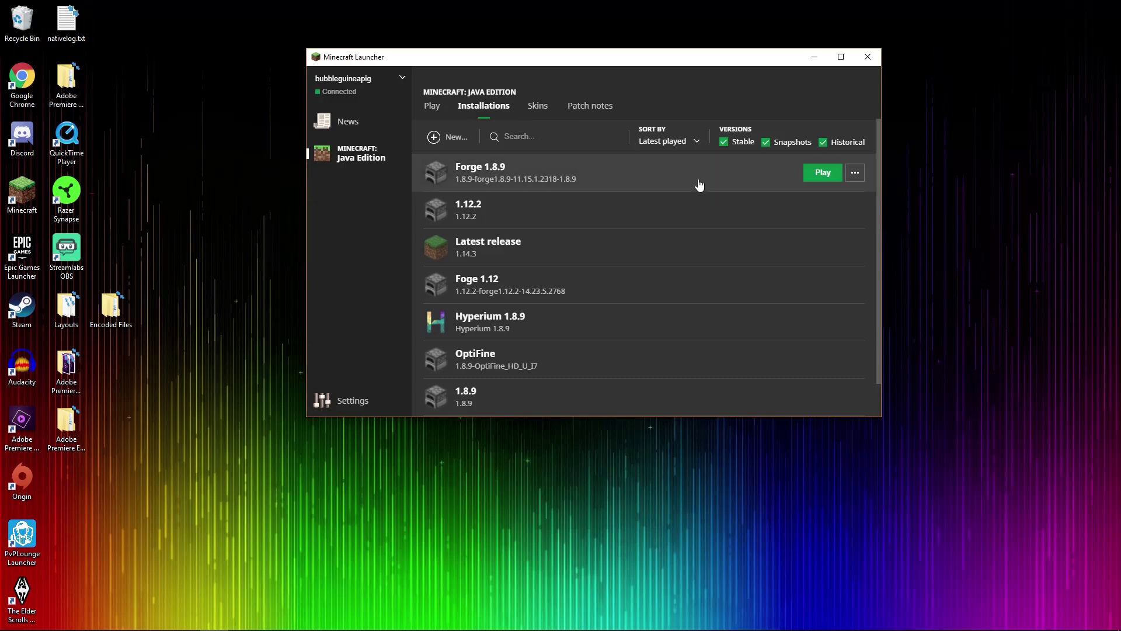
click(856, 174)
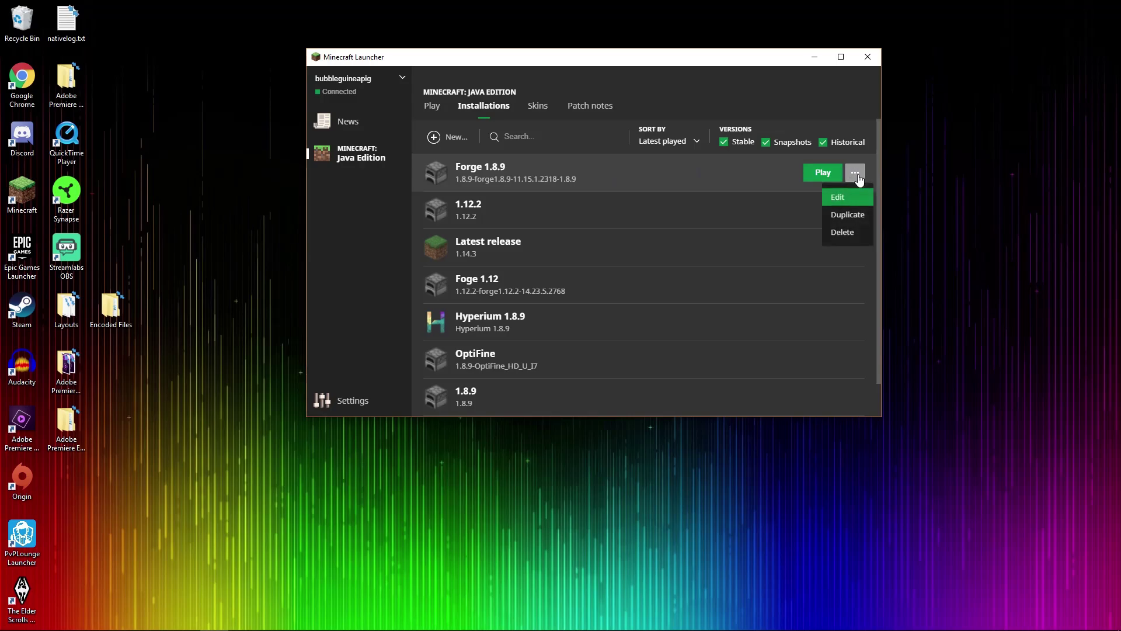
click(836, 198)
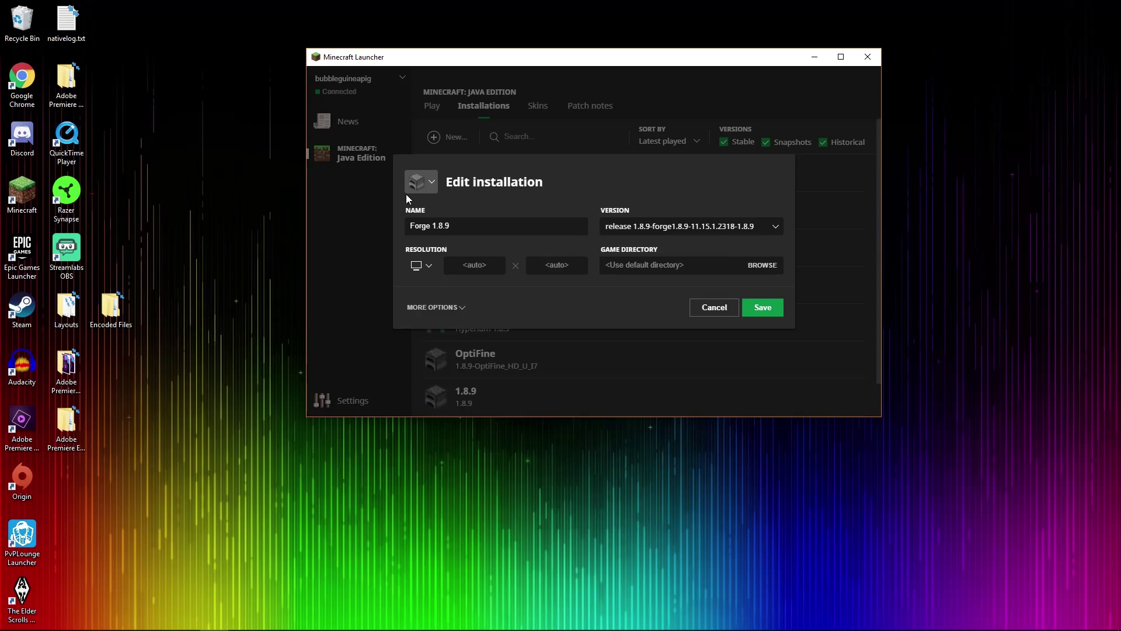
Change the Forge 1.8.9 JVM argument -Xmx1G to -Xmx4G under More options.
click(446, 306)
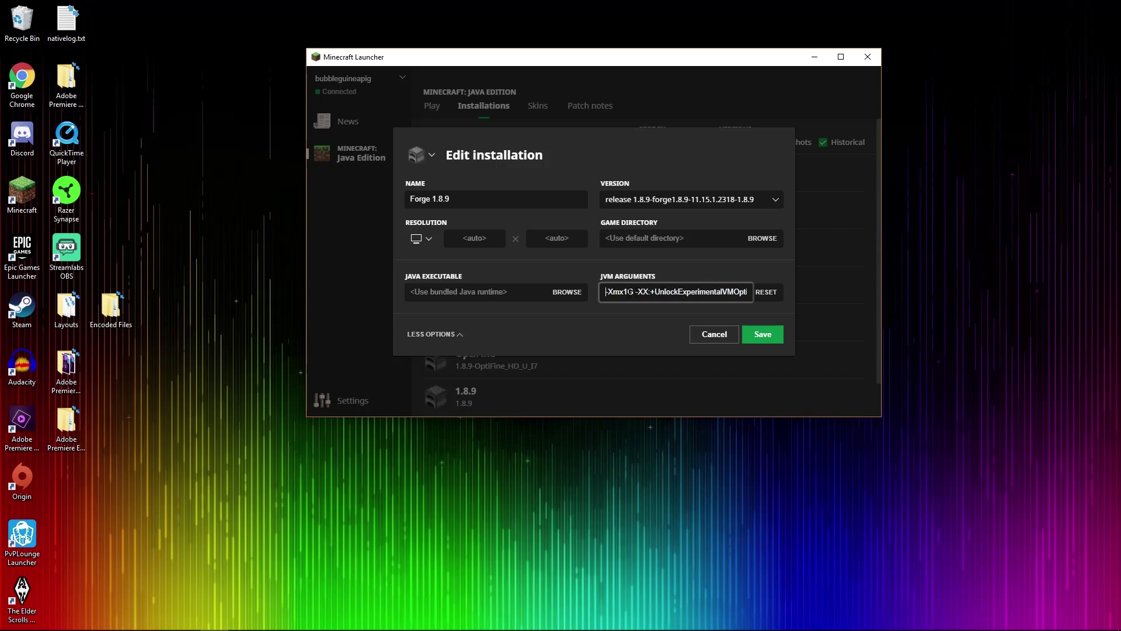
key(BackSpace)
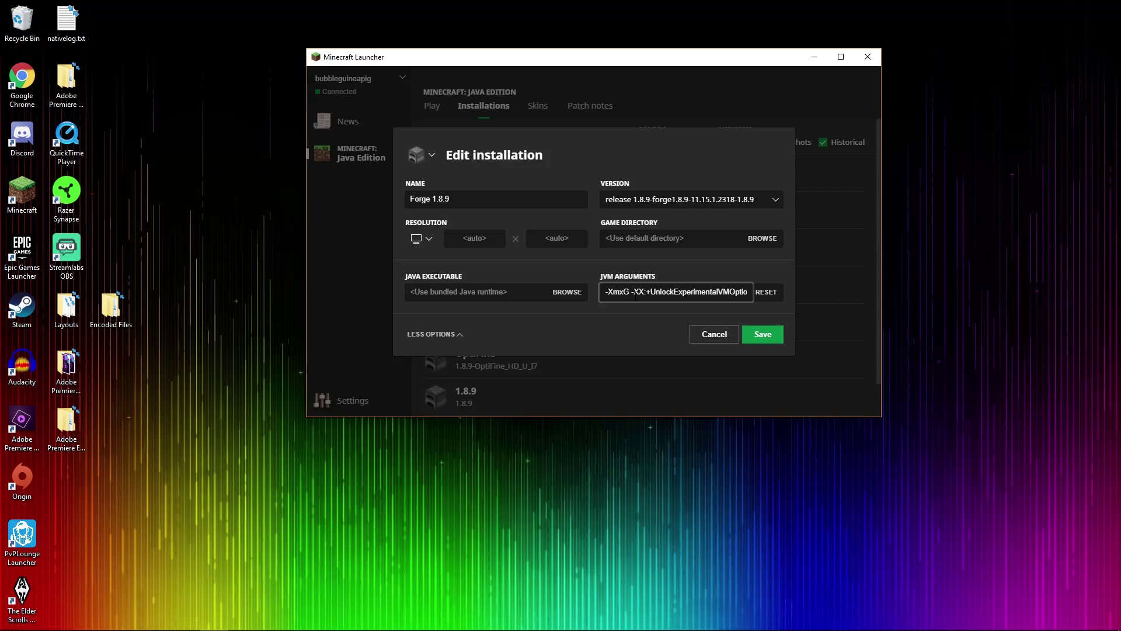
text(4)
Save the Forge 1.8.9 installation and launch it from the Play page.
click(758, 334)
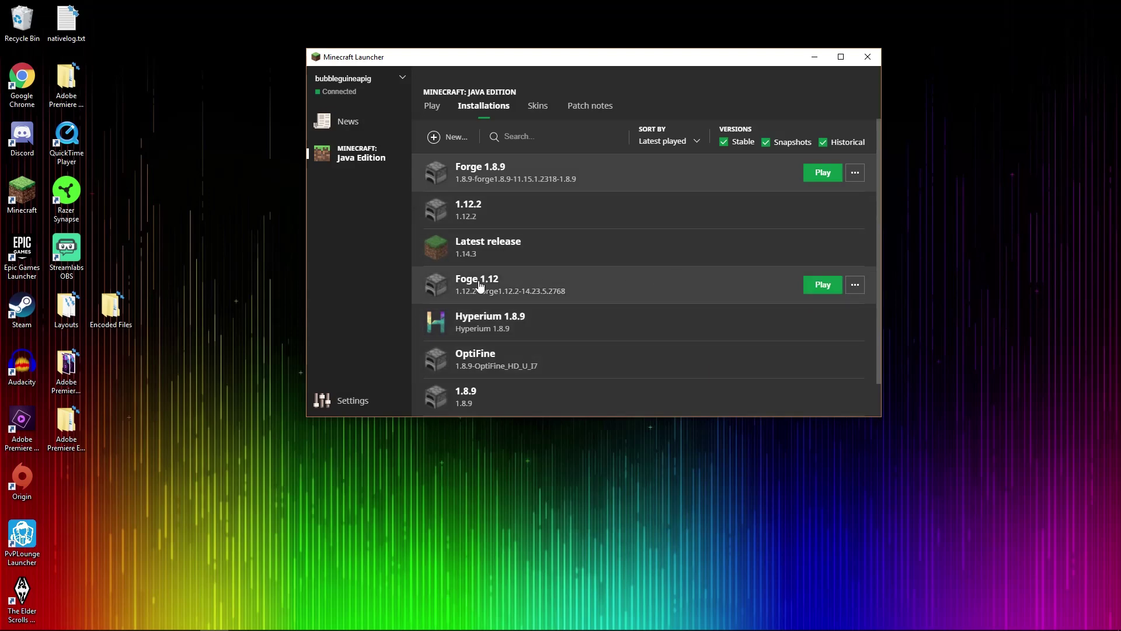
click(361, 166)
click(616, 384)
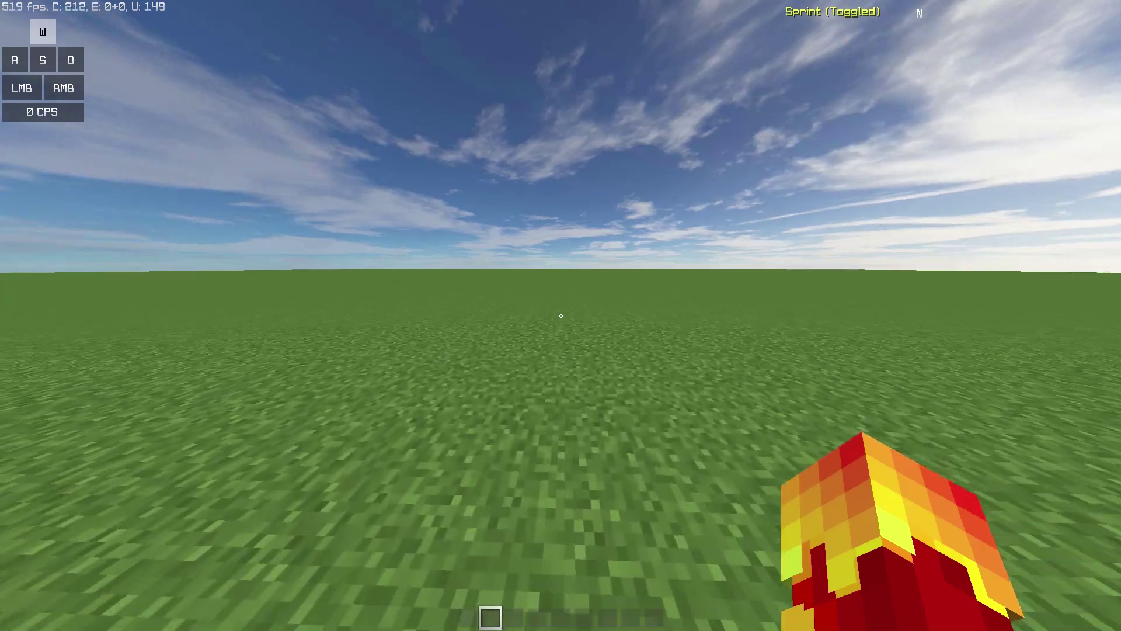
Show the F3 debug screen confirming a 4096MB maximum memory while walking the player north.
key(F3)
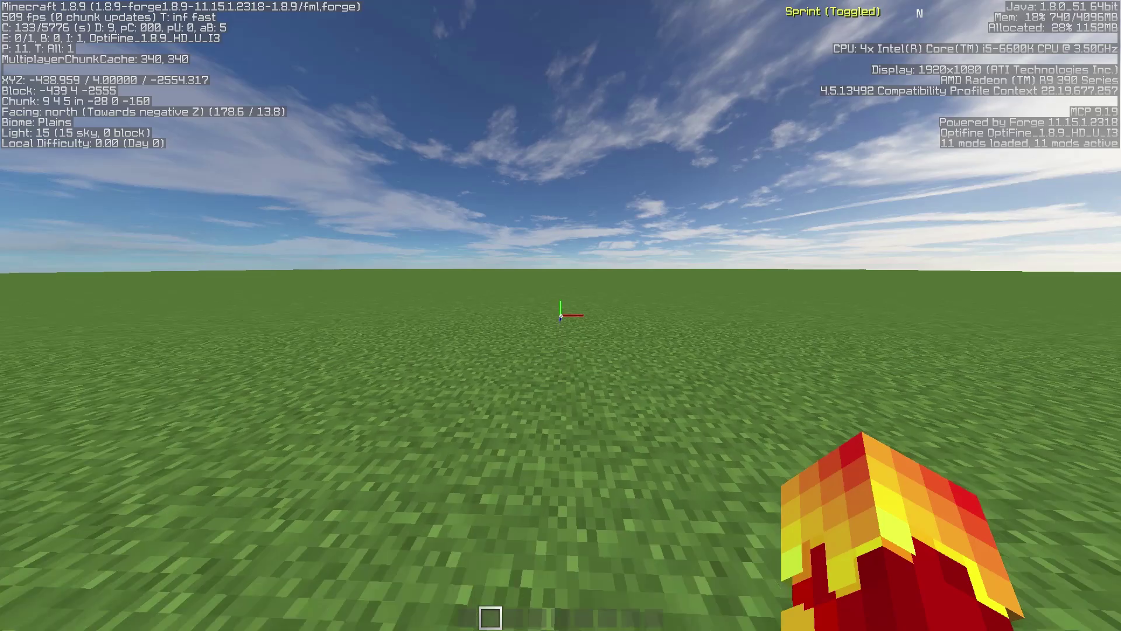
key(w)
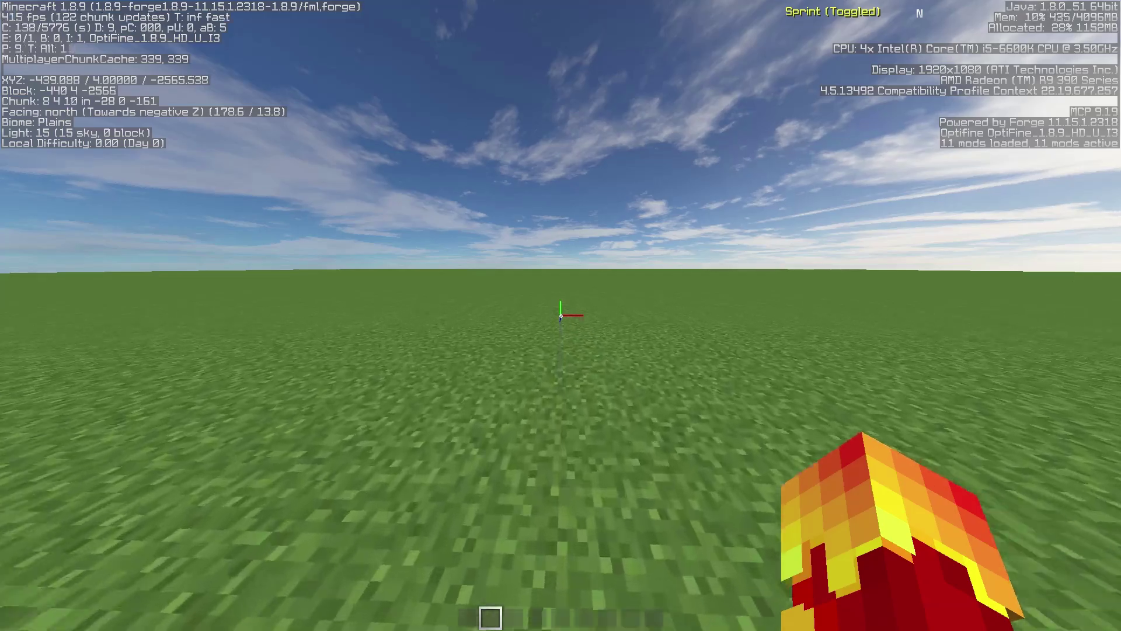
key(w)
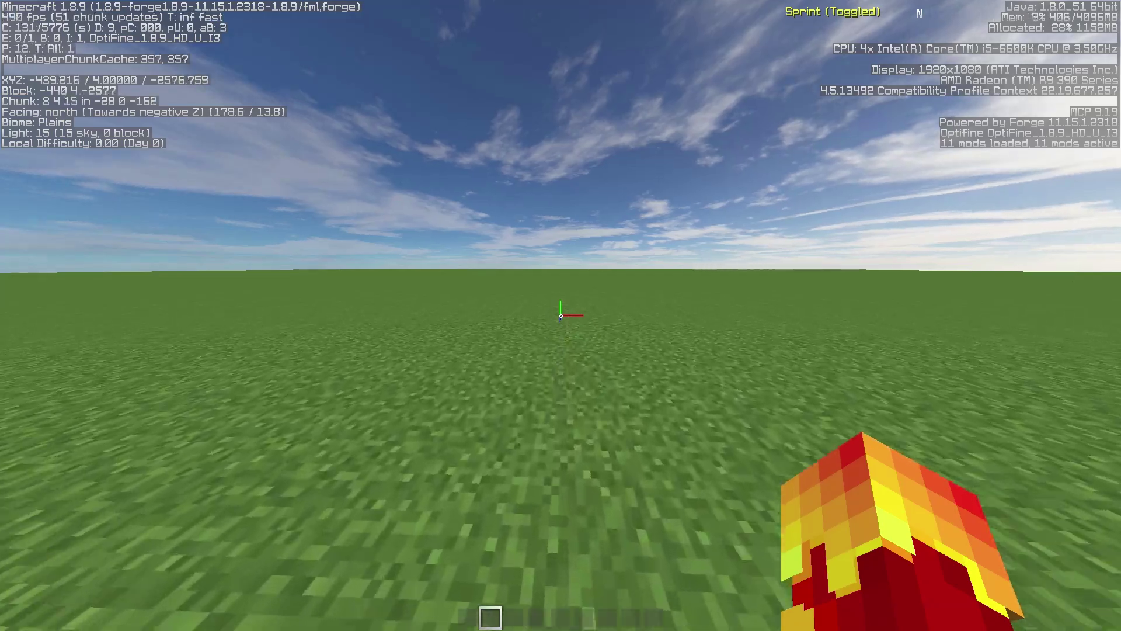
key(w)
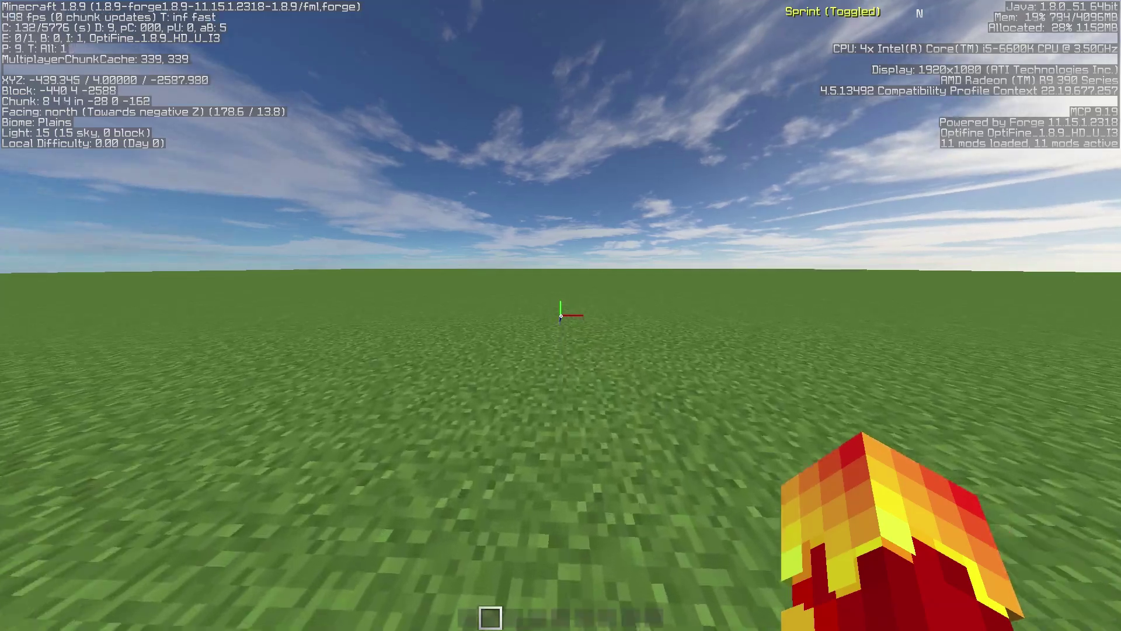
key(w)
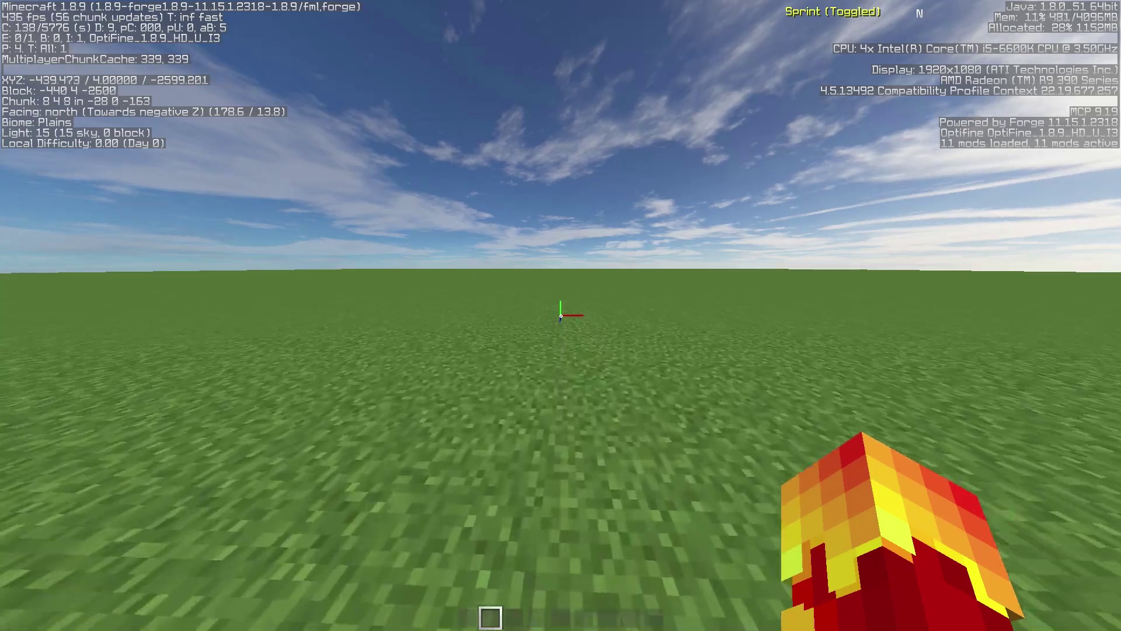
Hide the debug info, switch to front-facing third-person view, and hide the HUD.
key(F3)
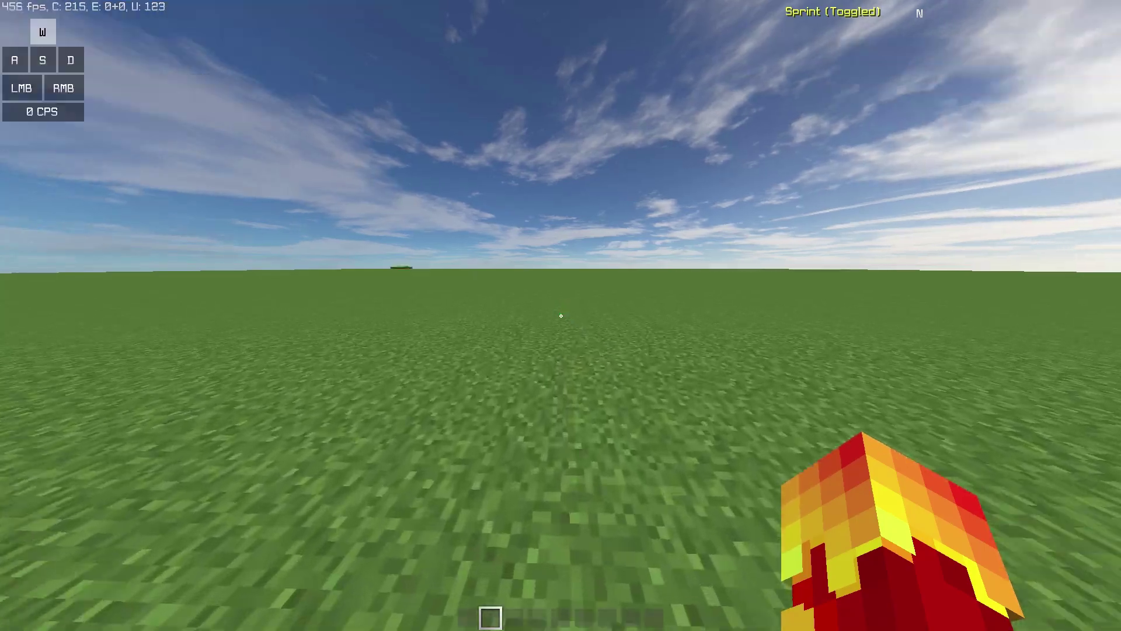
key(F5)
key(F5)
key(F1)
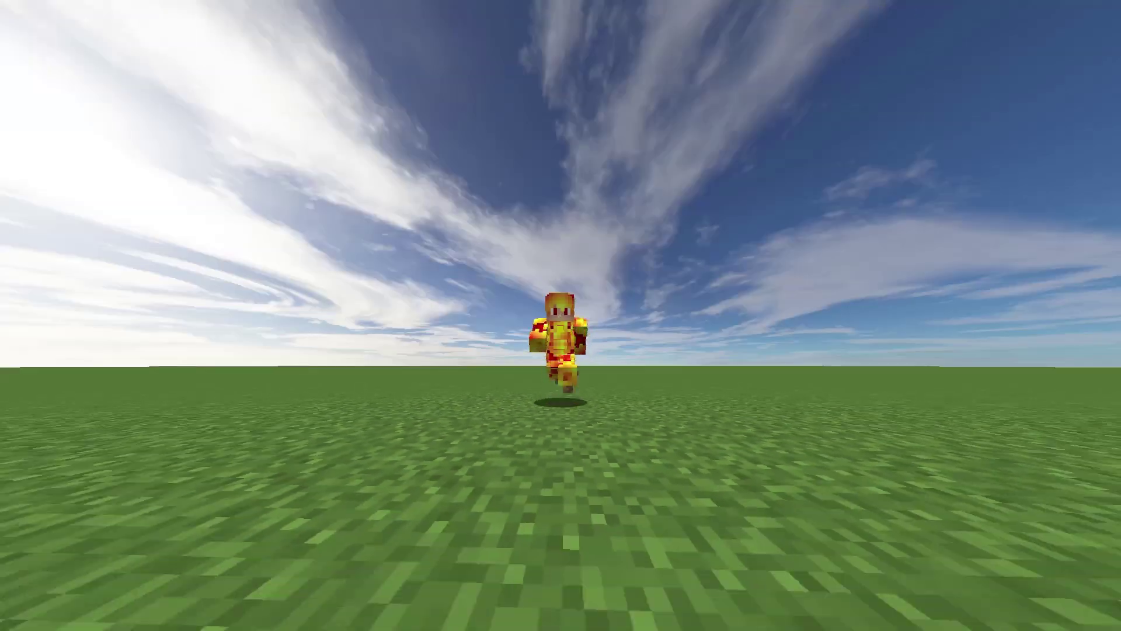